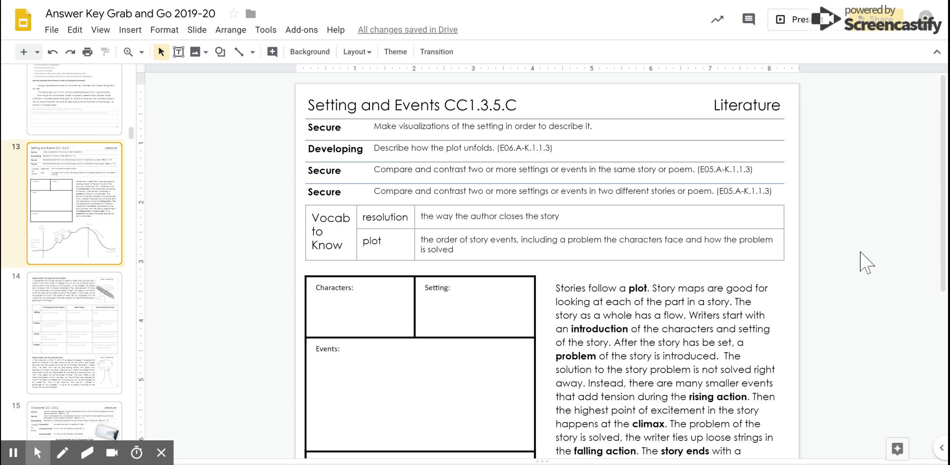
- Change the text colour of the "Introduce characters and setting." label on slide 13's plot diagram to black
scroll(860, 255, down, 3)
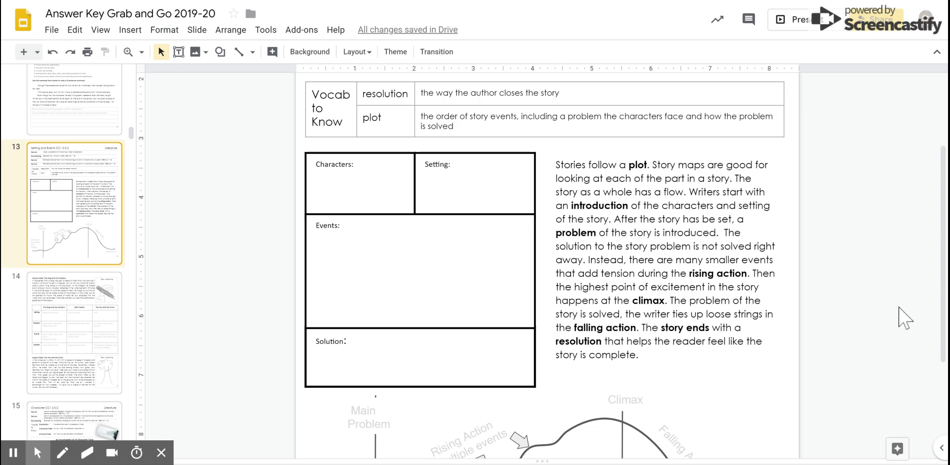
scroll(904, 320, down, 2)
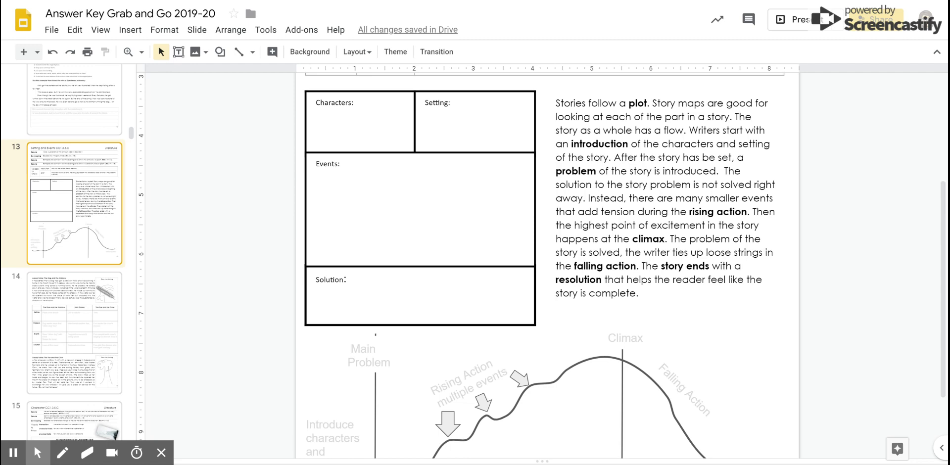
scroll(889, 332, down, 2)
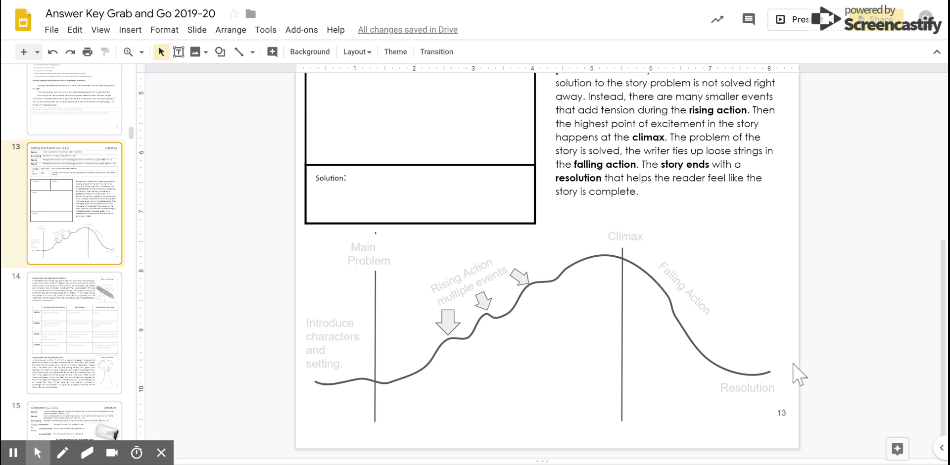
click(316, 326)
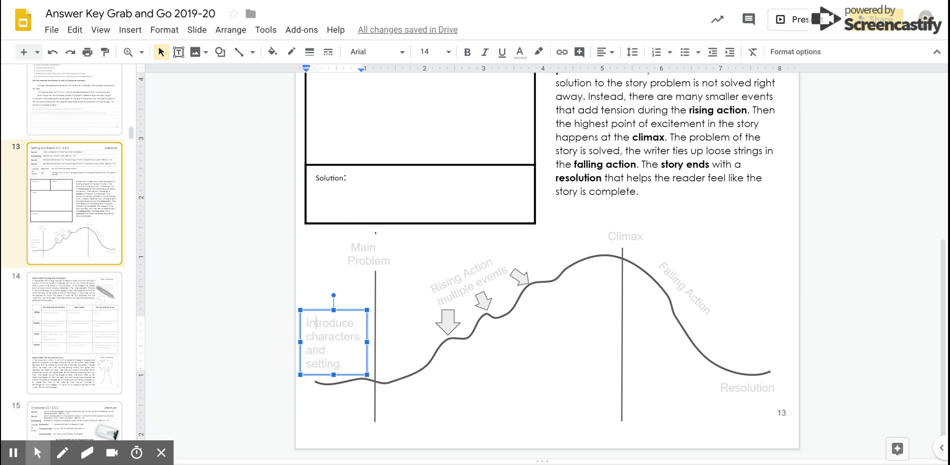
drag(342, 364, 302, 321)
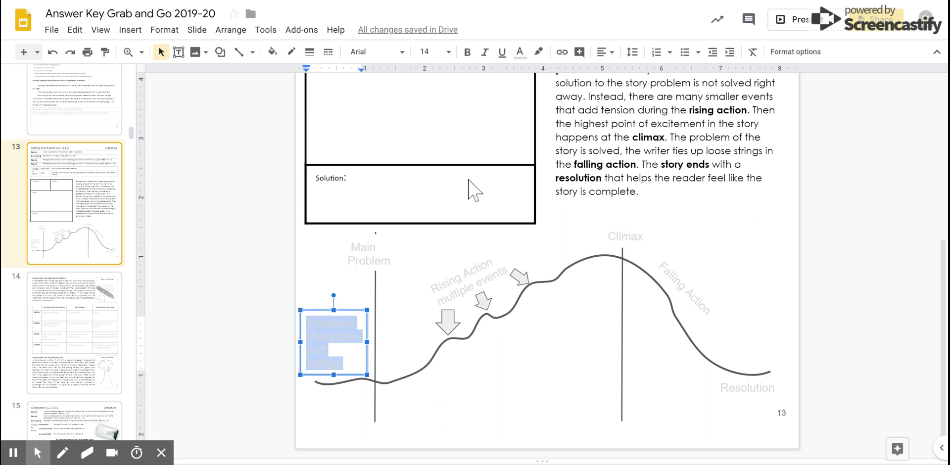
click(520, 52)
click(525, 75)
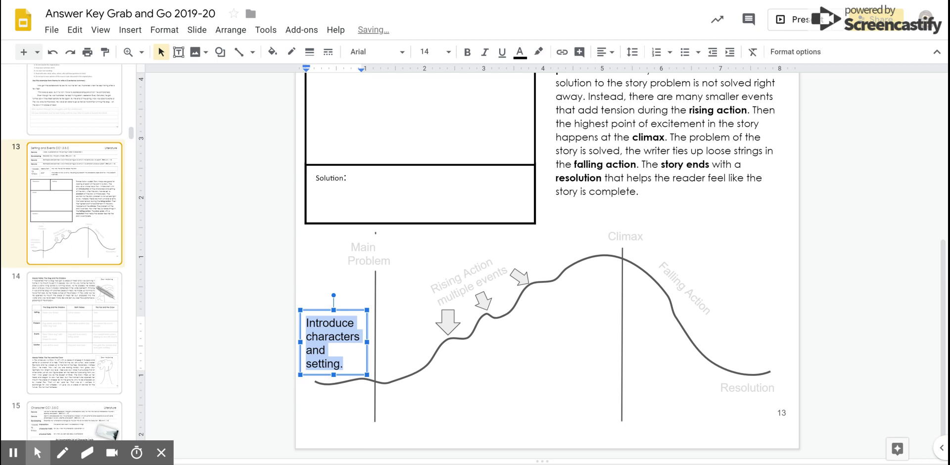
click(272, 334)
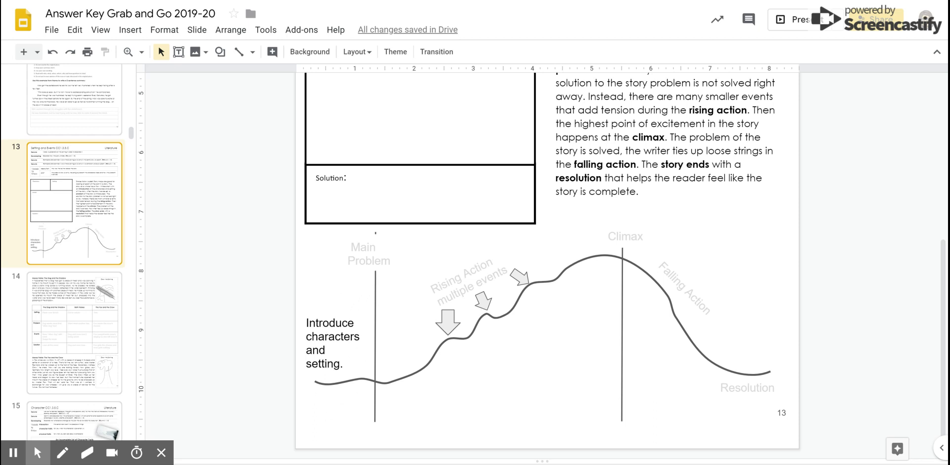
- Change the text colour of the "Main Problem" label on the plot diagram to black
click(369, 261)
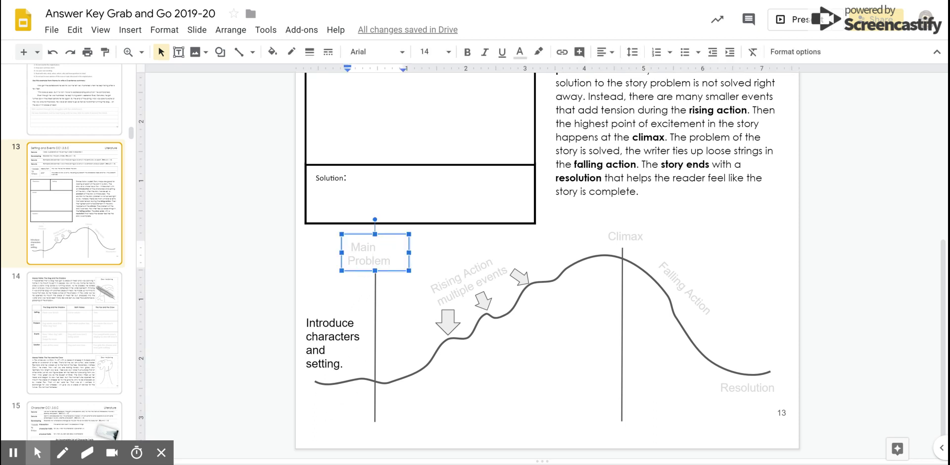
drag(350, 246, 407, 262)
click(520, 51)
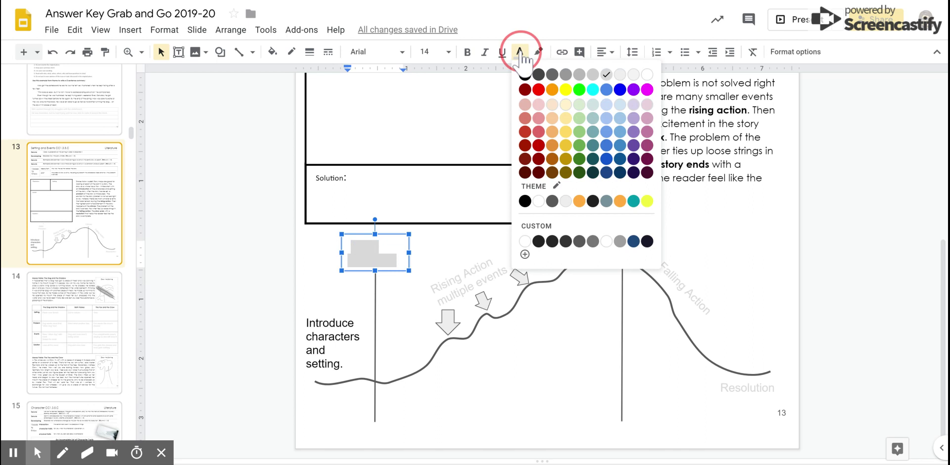
click(525, 75)
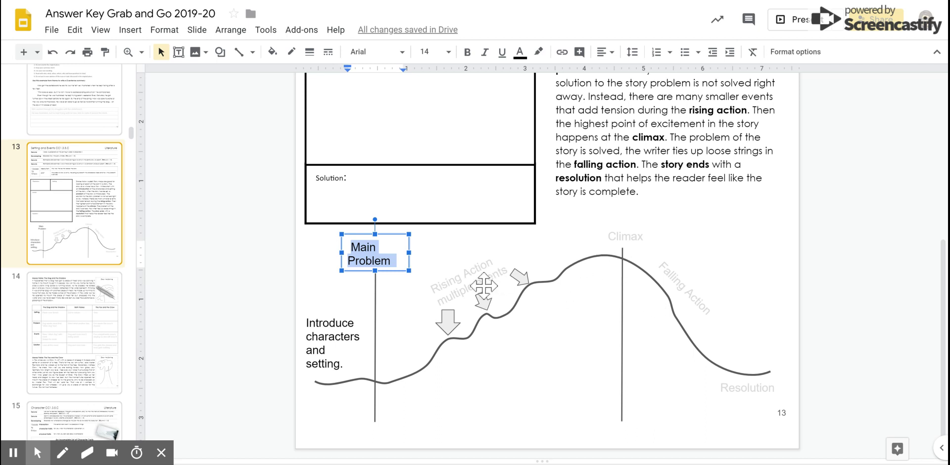
- Change the text colour of the slanted "Rising Action multiple events" label to black
click(484, 285)
drag(431, 292, 525, 262)
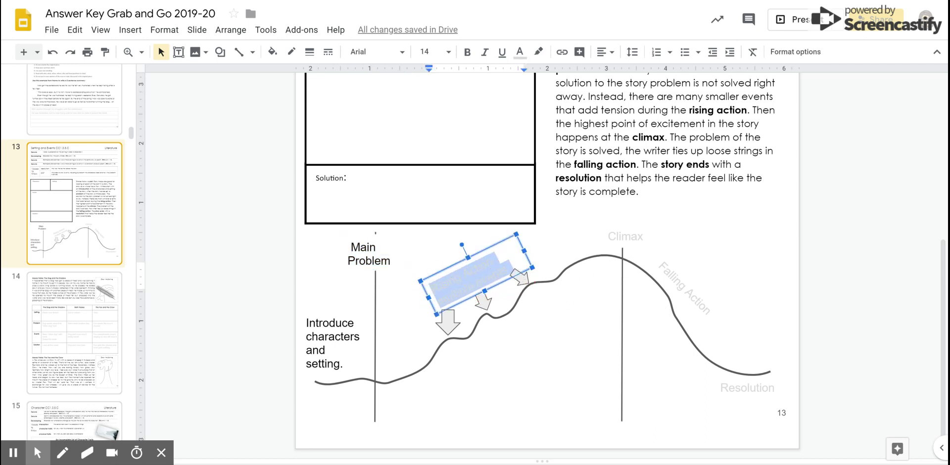
click(519, 53)
click(521, 74)
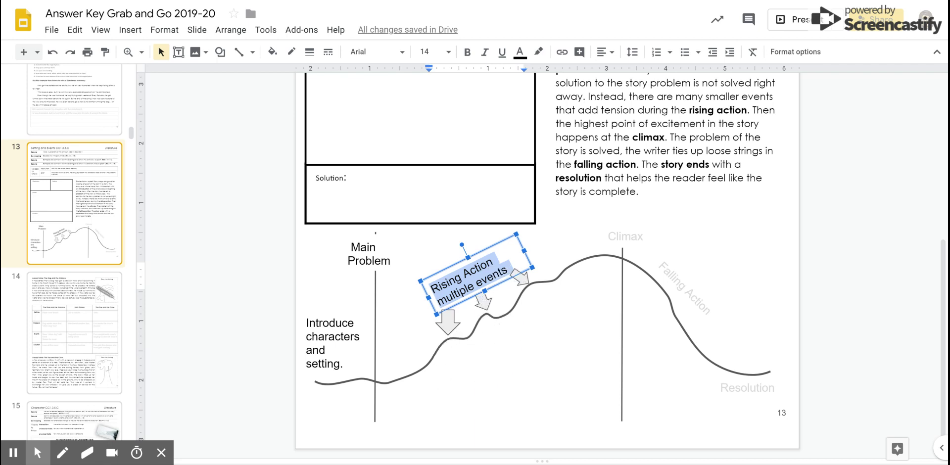
click(574, 319)
- Change the text colour of the "Climax" label above the curve's peak to black
click(626, 238)
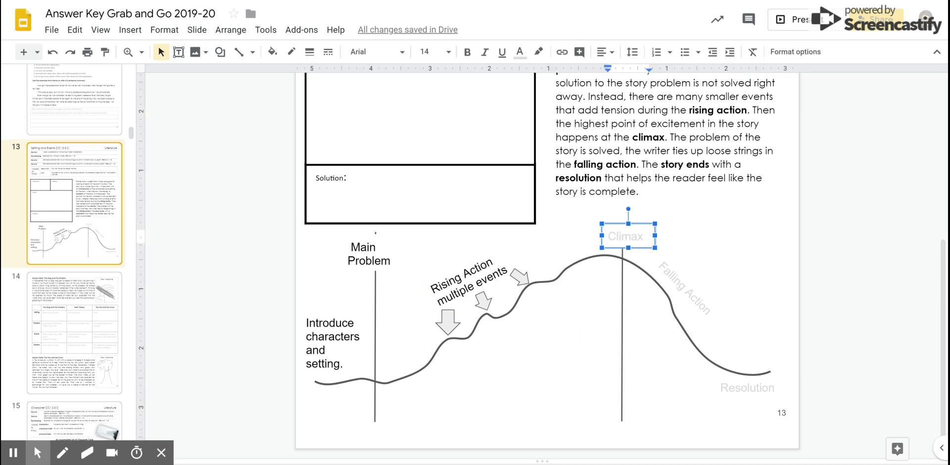
double_click(624, 236)
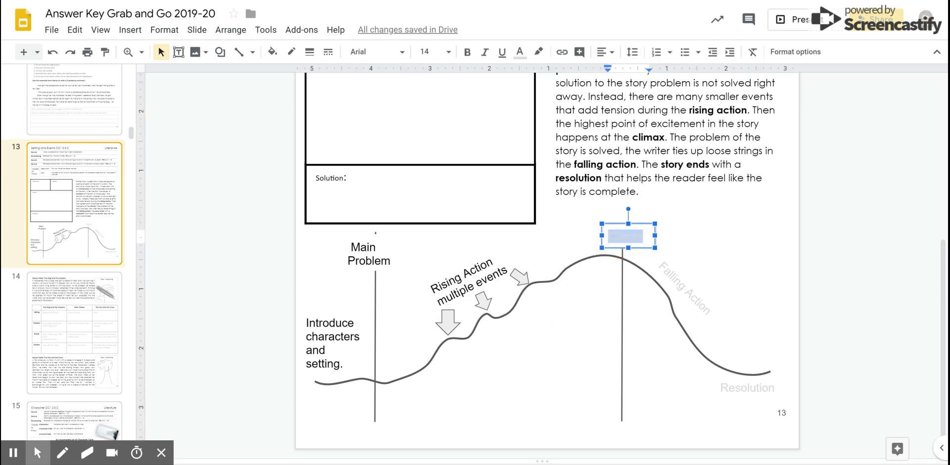
click(519, 52)
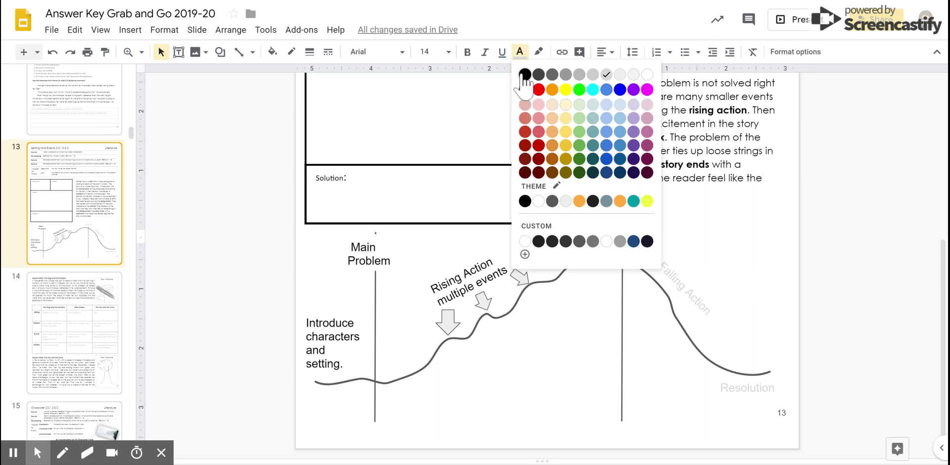
click(522, 75)
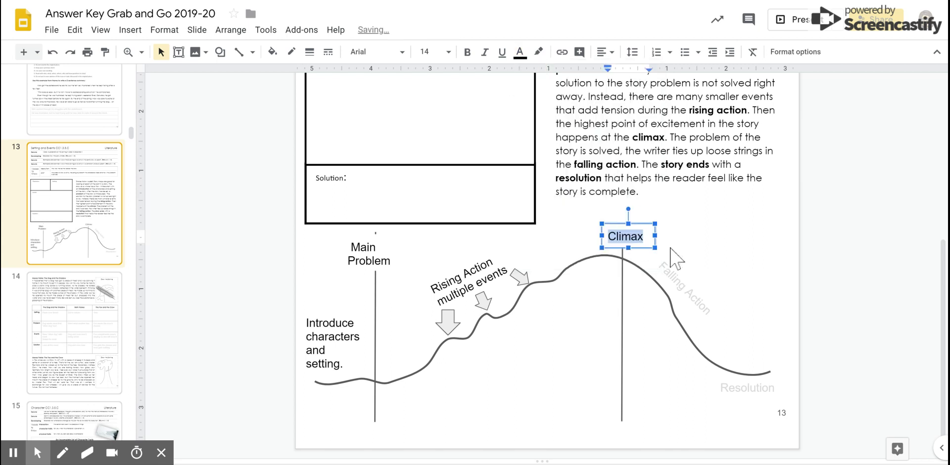
click(674, 277)
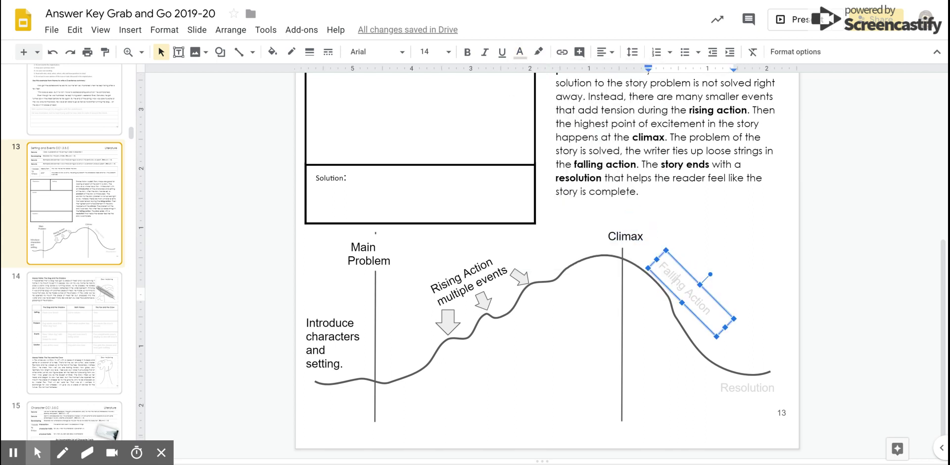
click(627, 236)
key(ctrl+z)
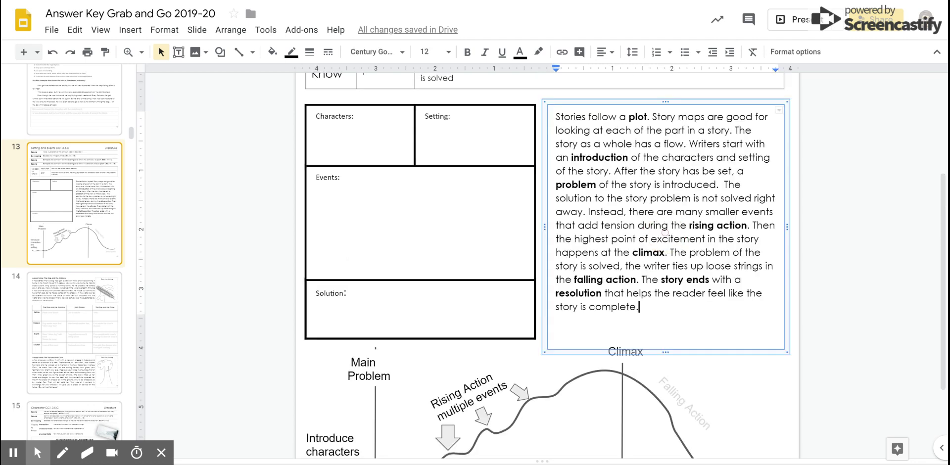
key(ctrl+y)
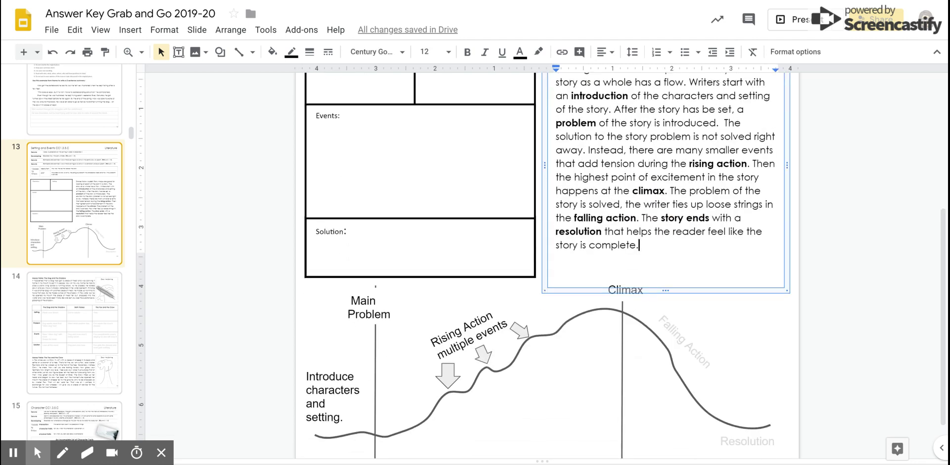
key(ctrl+y)
scroll(676, 367, down, 2)
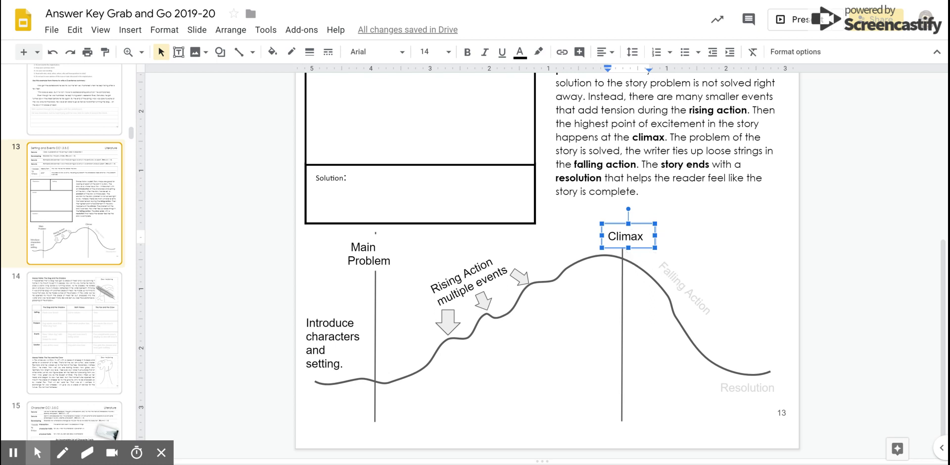
- Change the text colour of the slanted "Falling Action" label beside the descending curve to black
click(671, 277)
drag(657, 266, 715, 305)
click(520, 51)
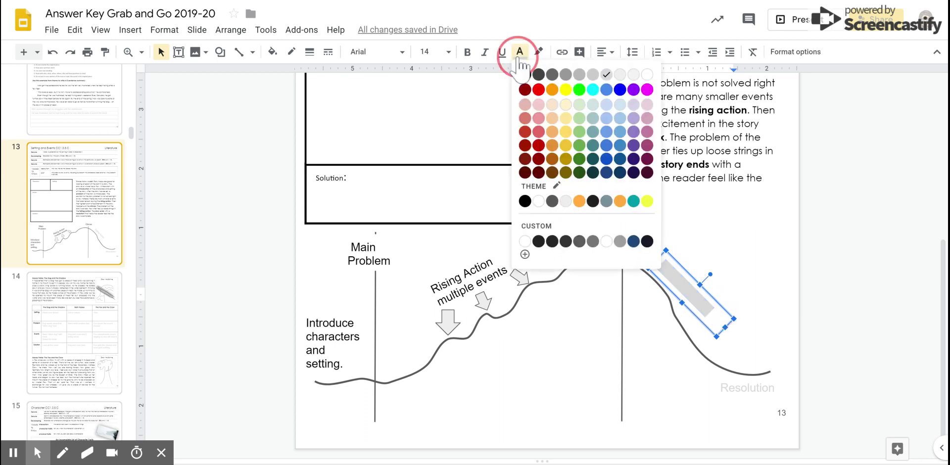
click(526, 73)
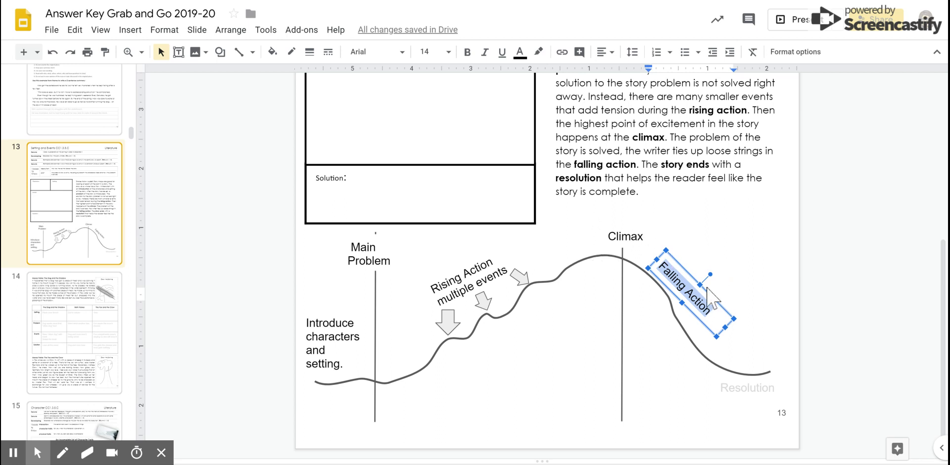
- Change the text colour of the "Resolution" label at the curve's end to black and deselect it
click(735, 388)
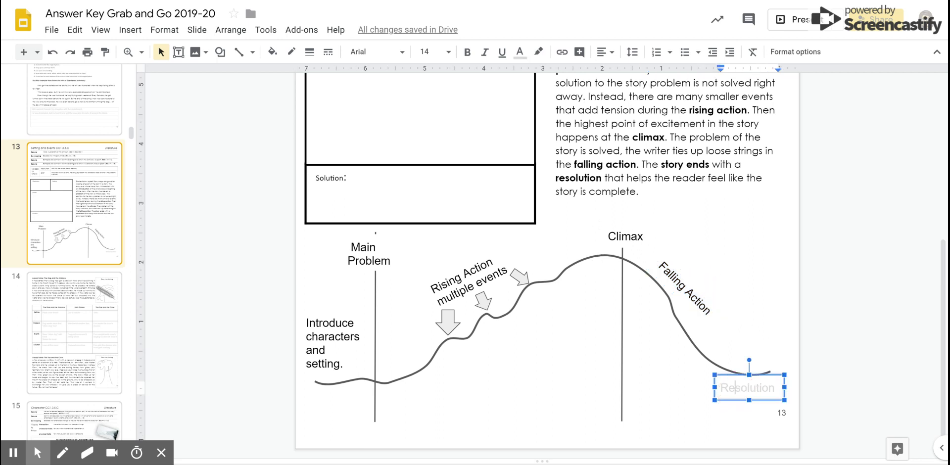
drag(723, 389, 773, 389)
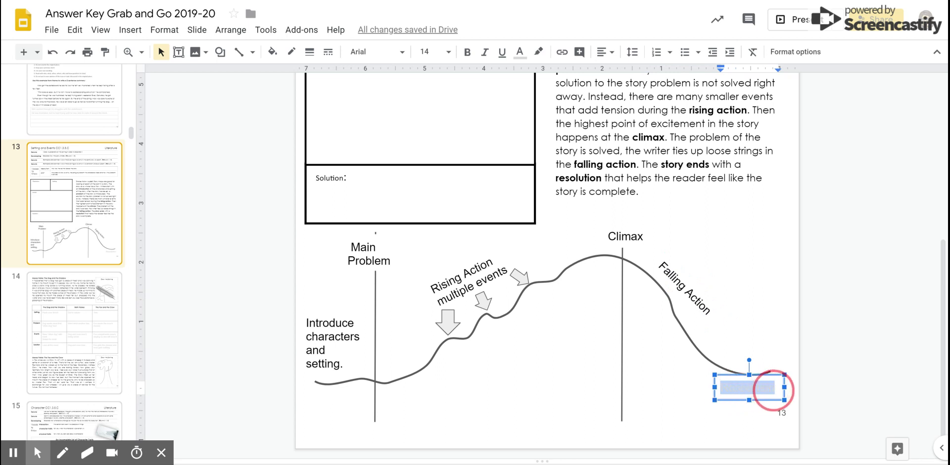
click(519, 51)
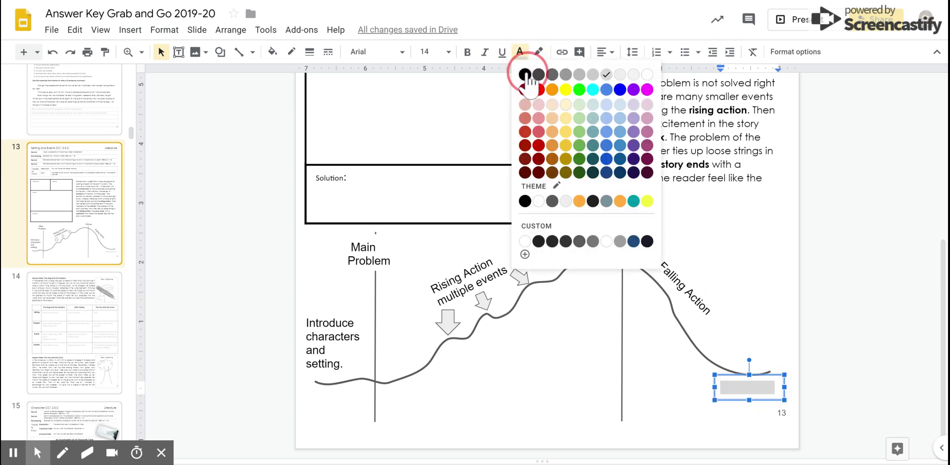
click(523, 75)
click(825, 384)
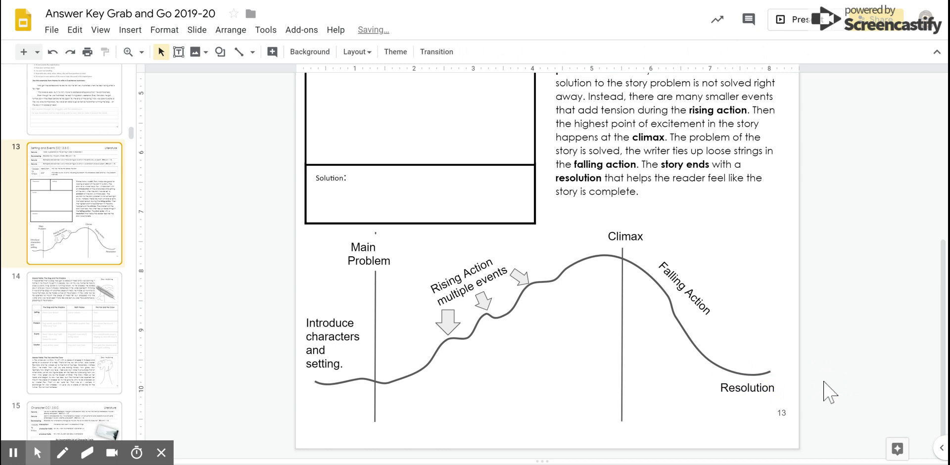